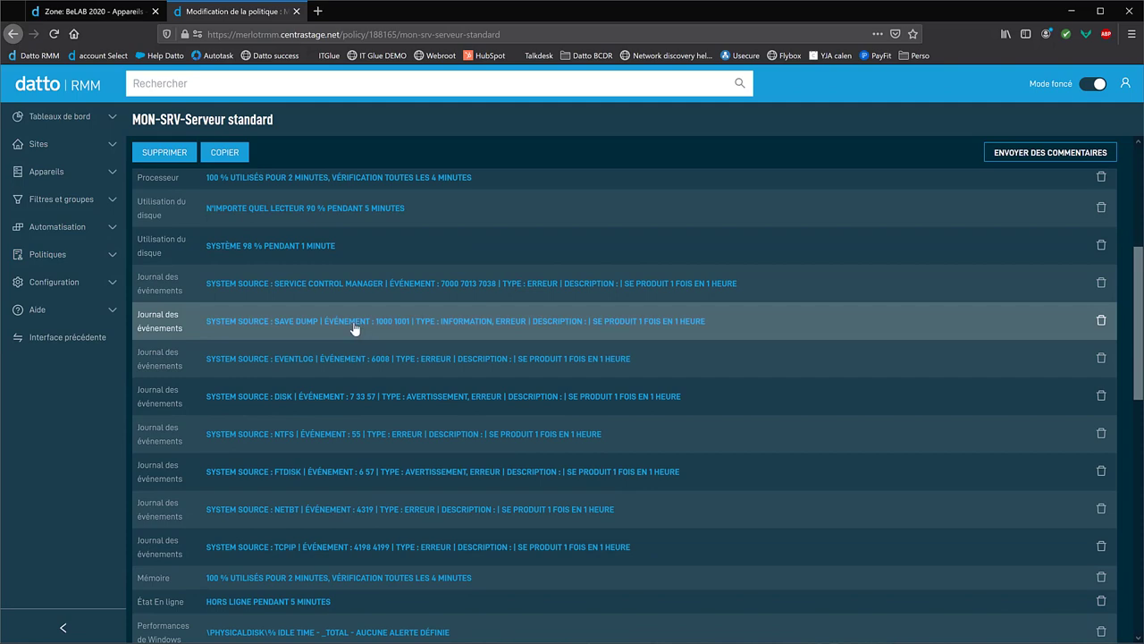
# - Open the Save Dump event log monitor for editing and review its alert criteria
pyautogui.click(354, 327)
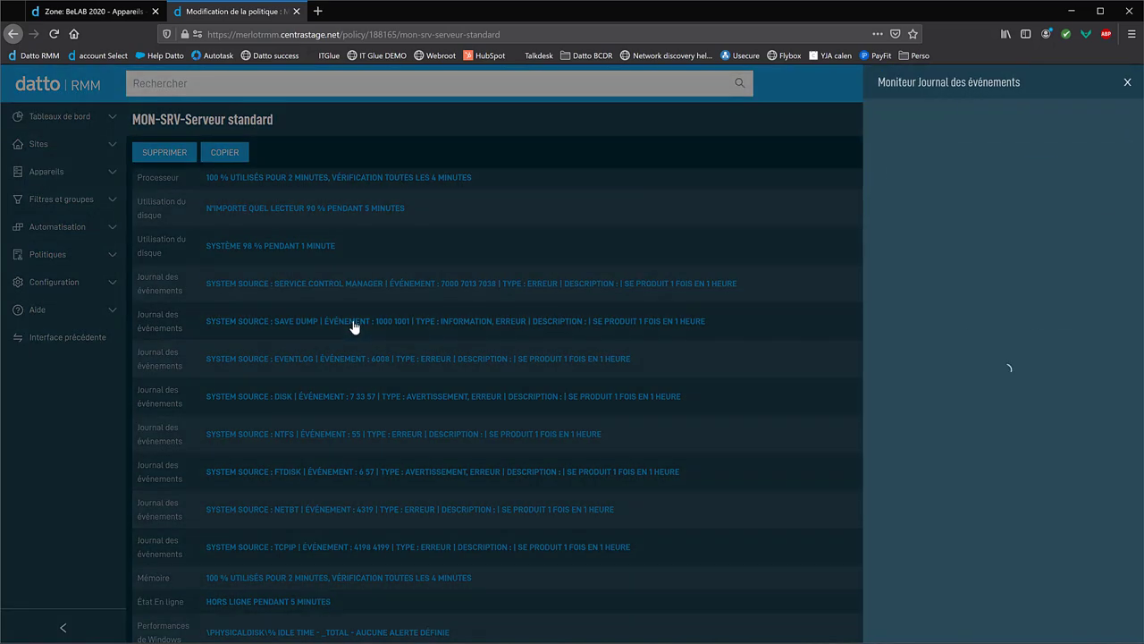
pyautogui.click(897, 123)
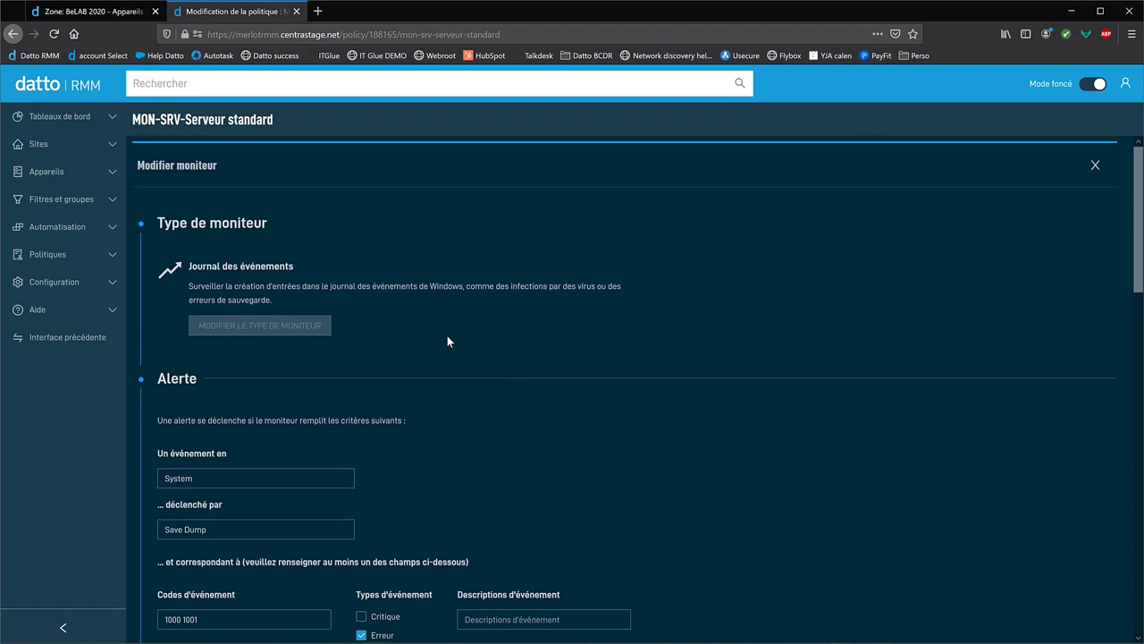
pyautogui.scroll(-2, 448, 337)
pyautogui.scroll(1, 458, 336)
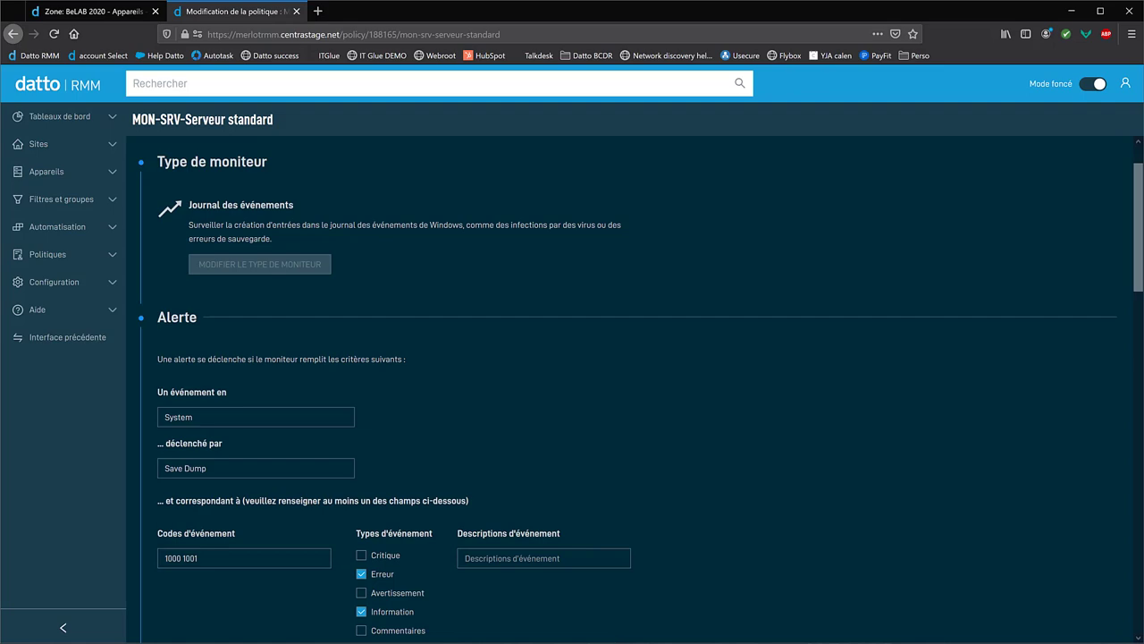
# - Switch to the Windows Event Viewer, open the DattoBackupAgentService event's properties and place them beside the monitor form
pyautogui.hotkey('alt', 'Tab')
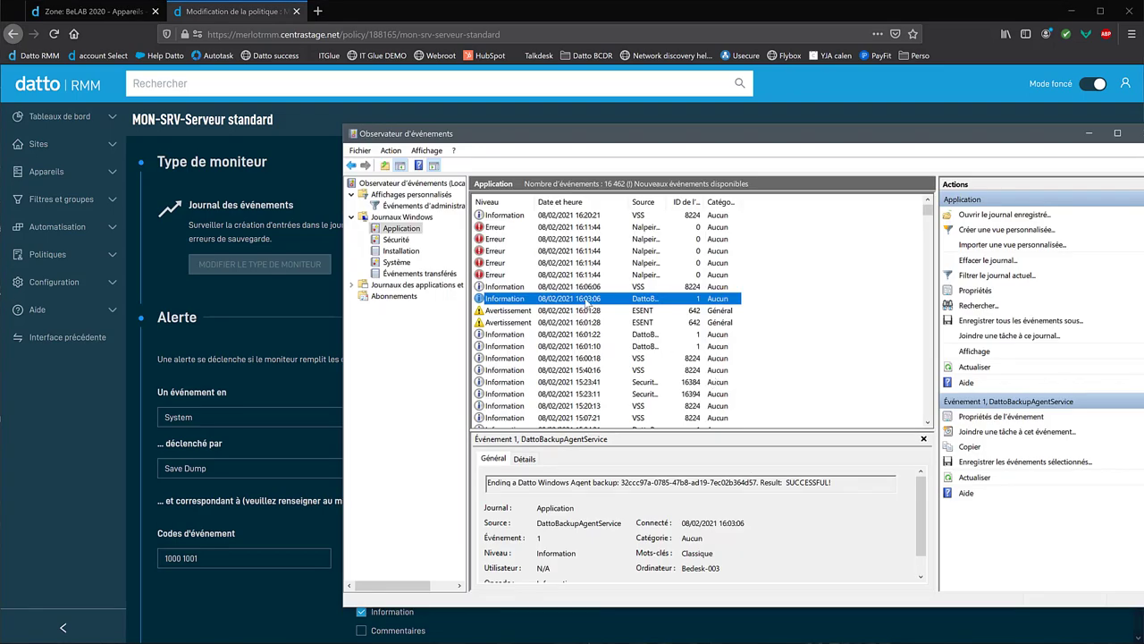
pyautogui.doubleClick(587, 300)
pyautogui.click(1089, 133)
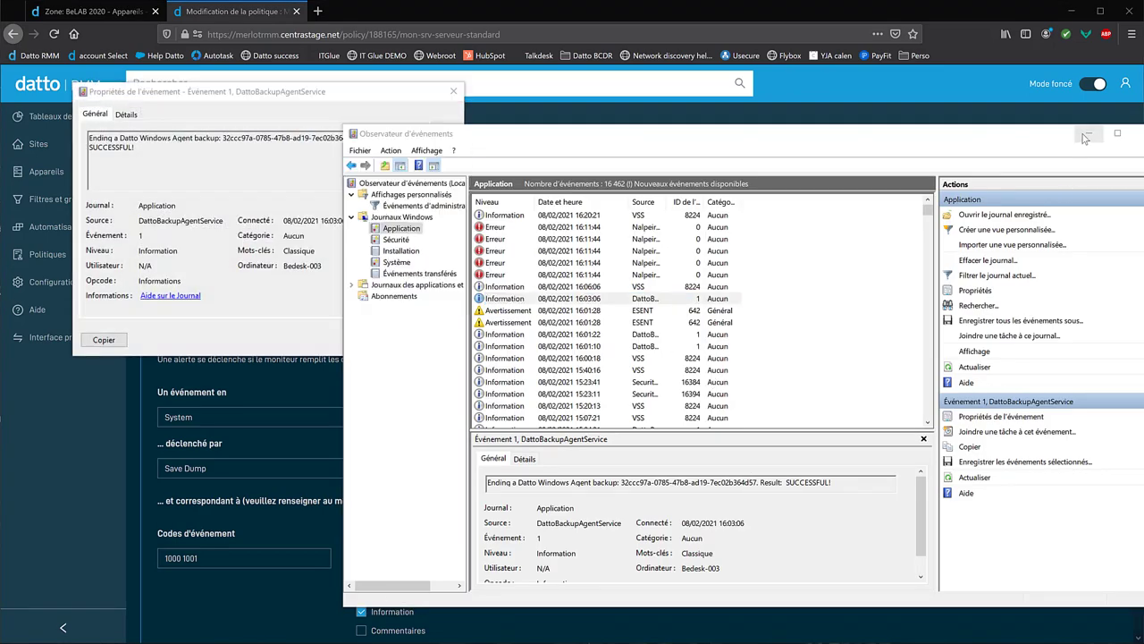
pyautogui.moveTo(367, 93); pyautogui.dragTo(916, 253)
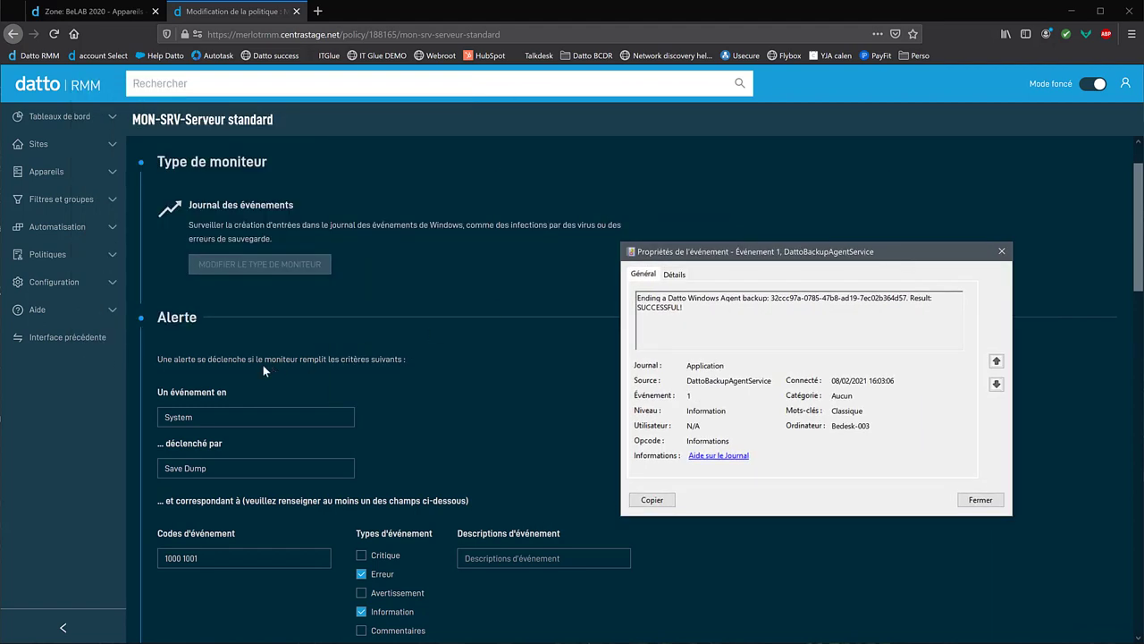
# - Compare the event's log, source, event ID, level and message with the monitor's alert criteria fields
pyautogui.click(173, 416)
pyautogui.moveTo(688, 379); pyautogui.dragTo(770, 381)
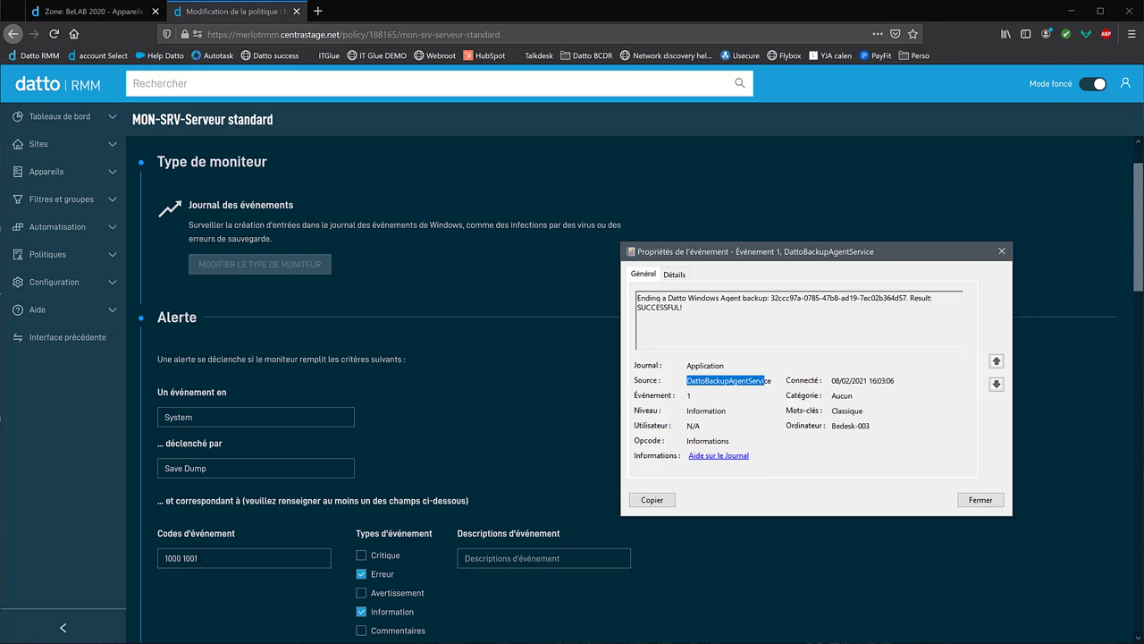
pyautogui.click(693, 395)
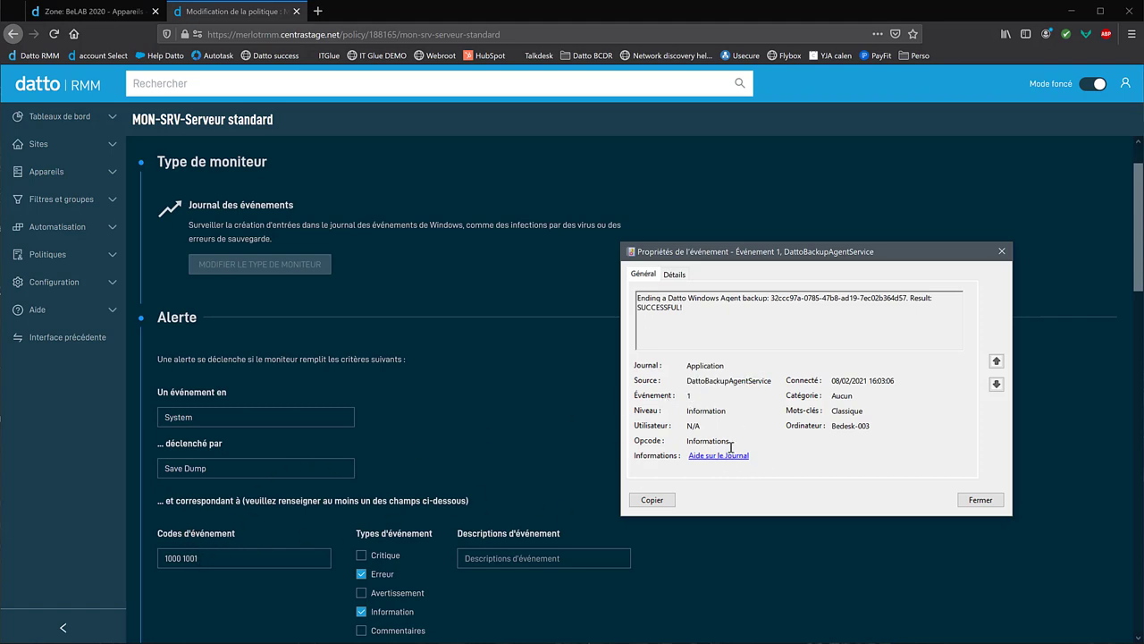
pyautogui.moveTo(695, 412); pyautogui.dragTo(714, 412)
pyautogui.scroll(-1, 493, 438)
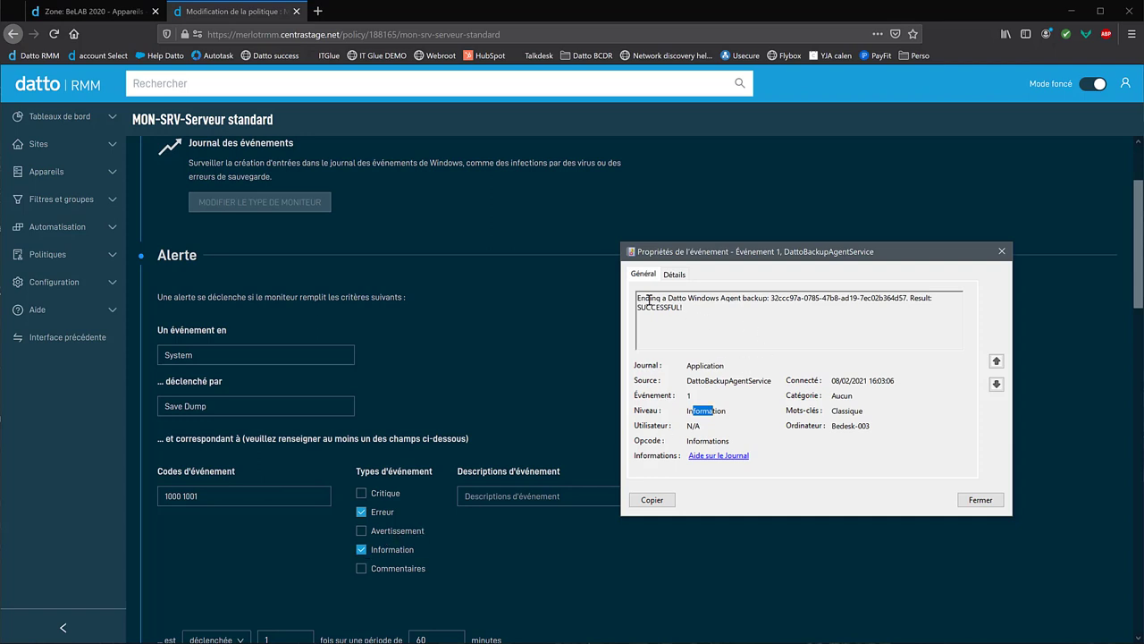
pyautogui.moveTo(638, 298); pyautogui.dragTo(687, 308)
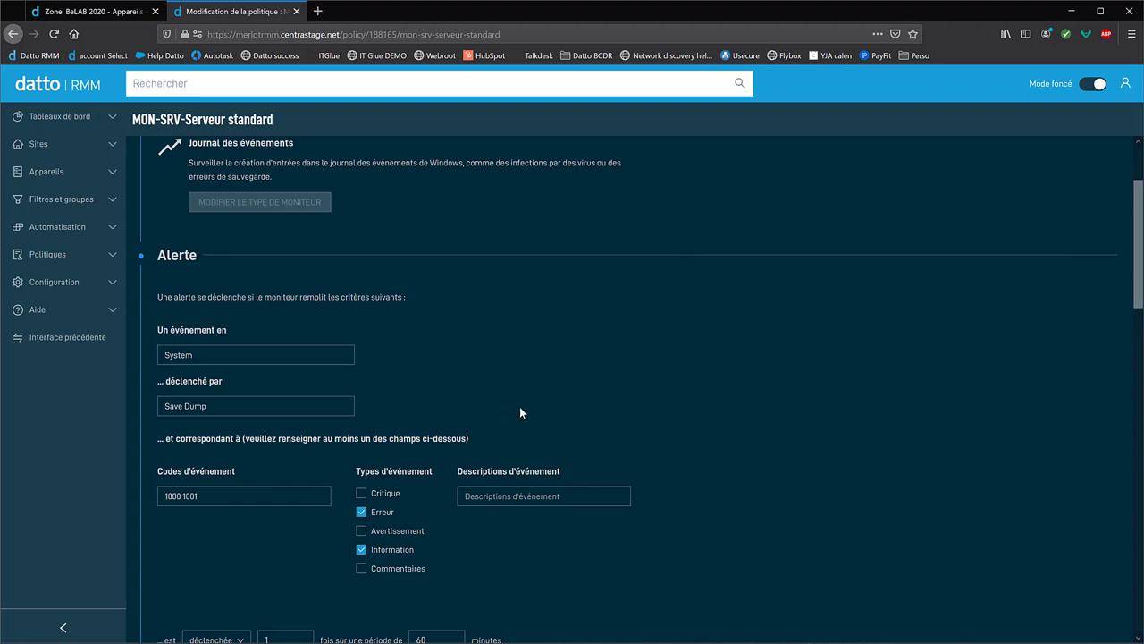
# - Close the monitor editor without changes and go to the list of monitoring (Surveillance) policies
pyautogui.scroll(3, 506, 366)
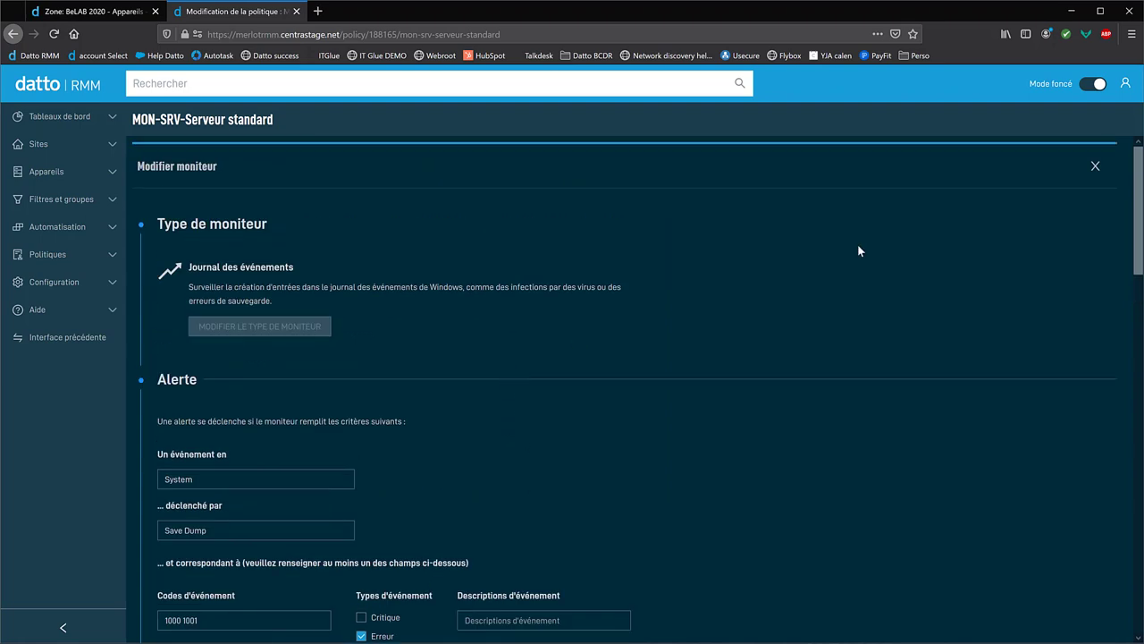
pyautogui.click(1098, 166)
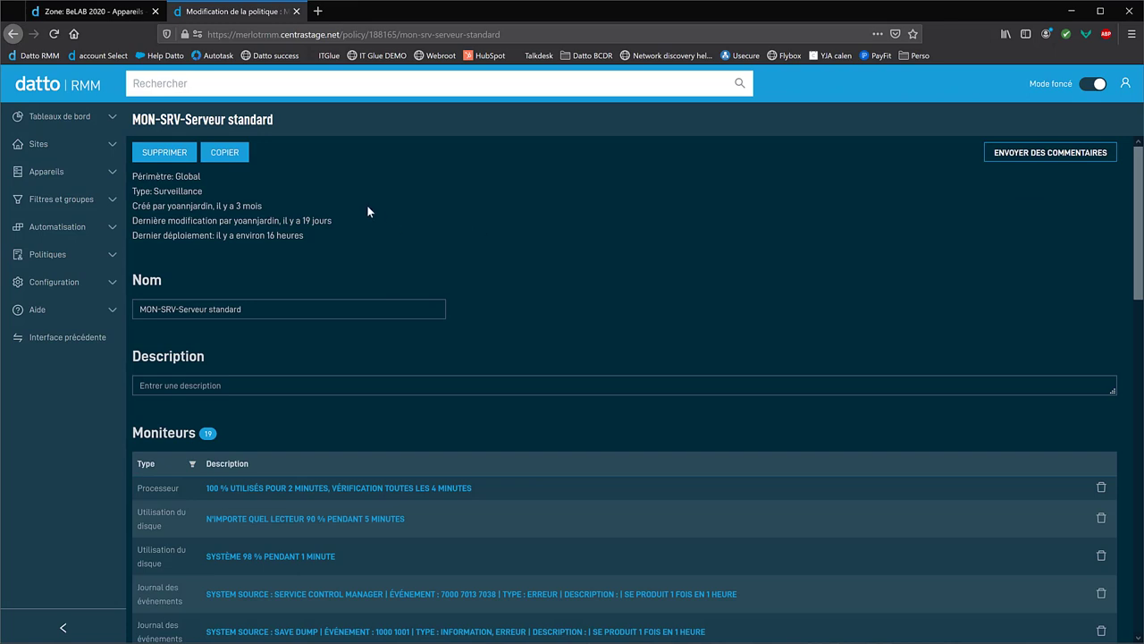
pyautogui.click(83, 257)
pyautogui.click(41, 330)
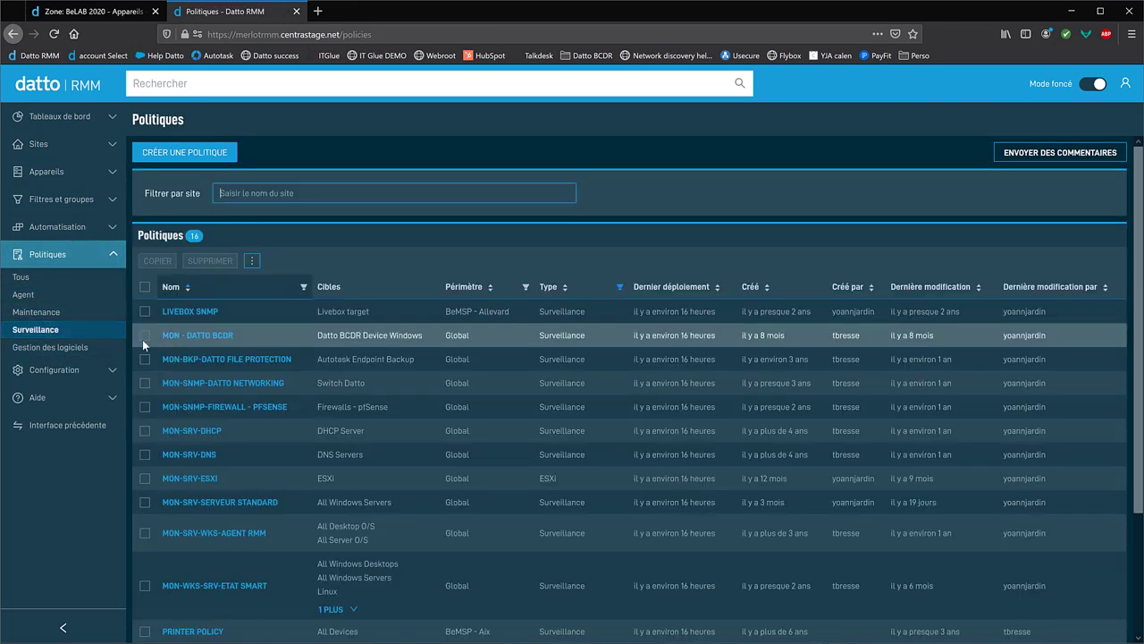
# - Filter the policies by the name "dhcp" and open the MON-SRV-DHCP policy
pyautogui.click(299, 288)
pyautogui.write('dhcp')
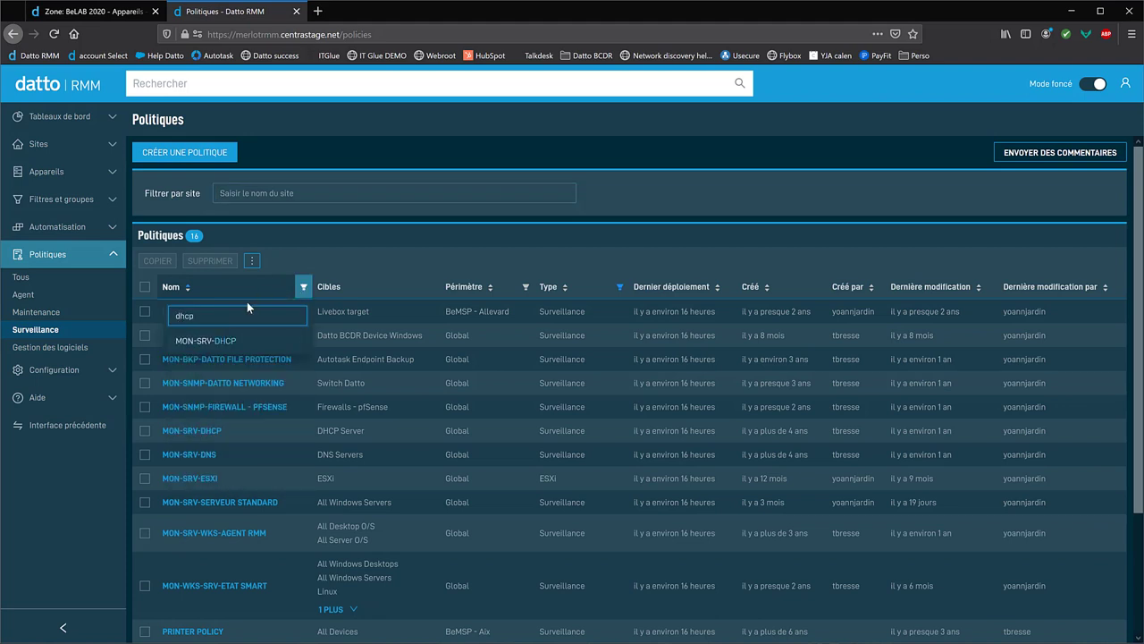
pyautogui.click(270, 340)
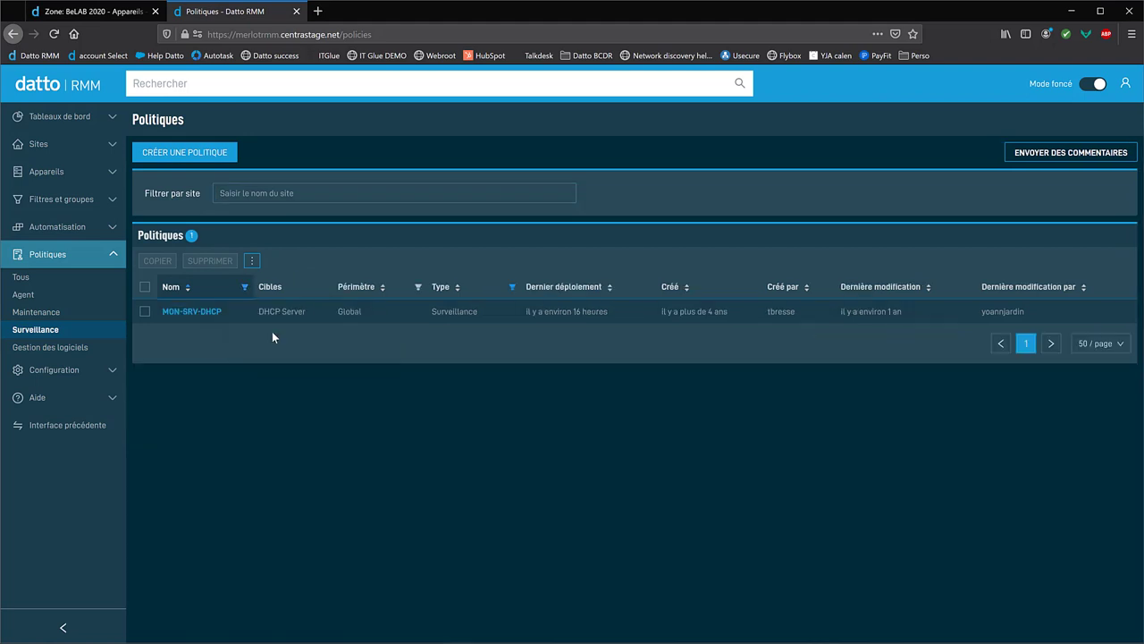
pyautogui.click(191, 312)
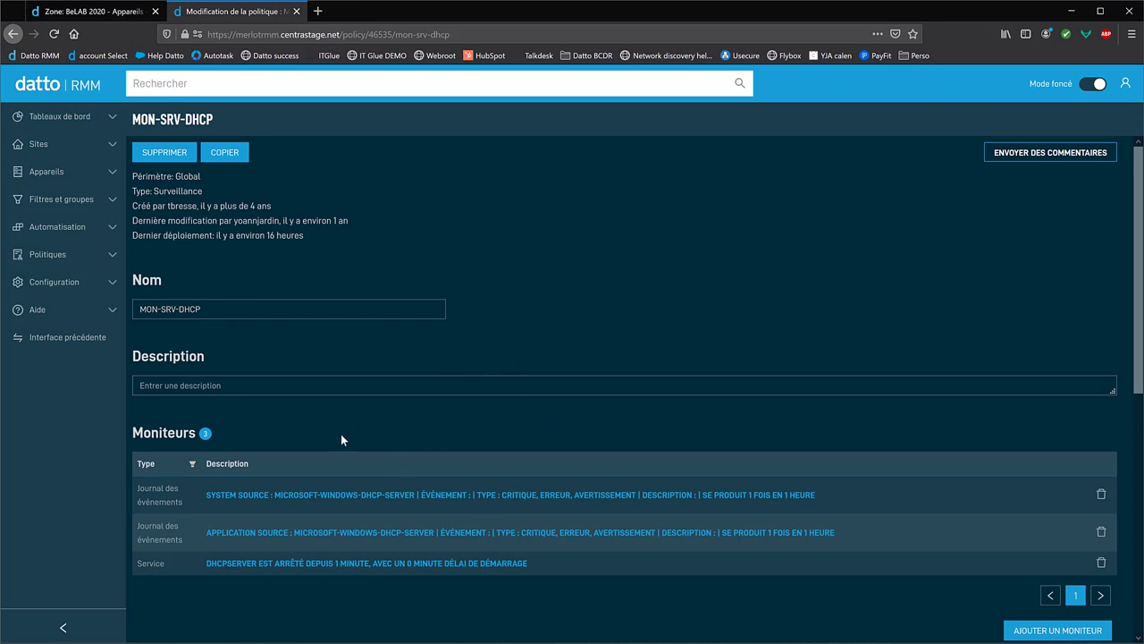
# - Open the policy's System-source Microsoft-Windows-DHCP-Server event log monitor for editing at its alert criteria
pyautogui.click(363, 497)
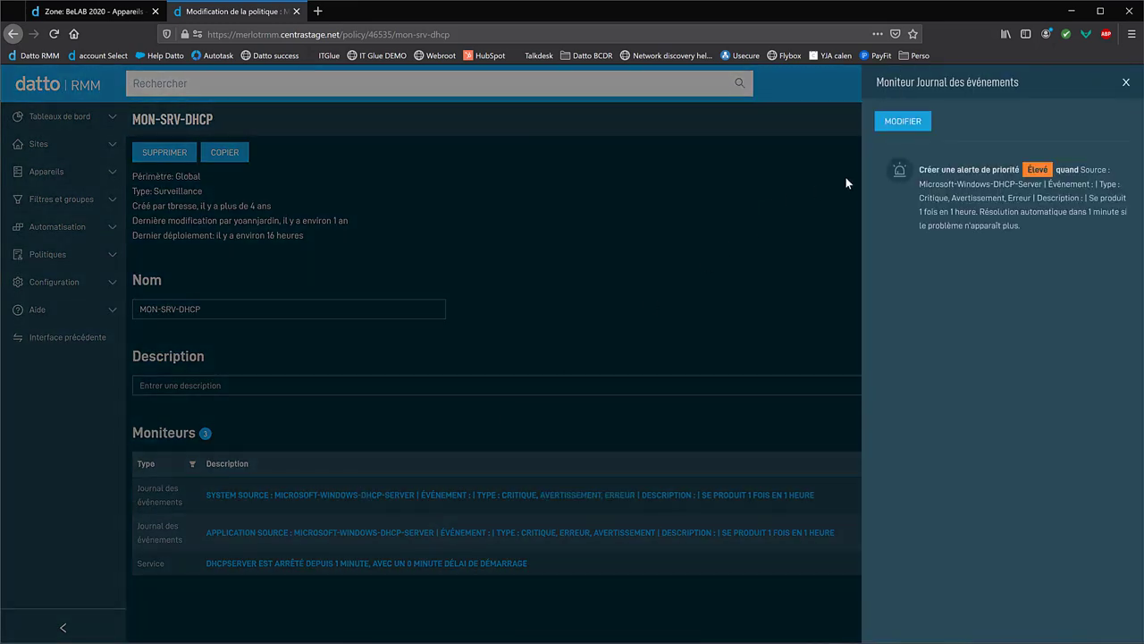
pyautogui.click(903, 125)
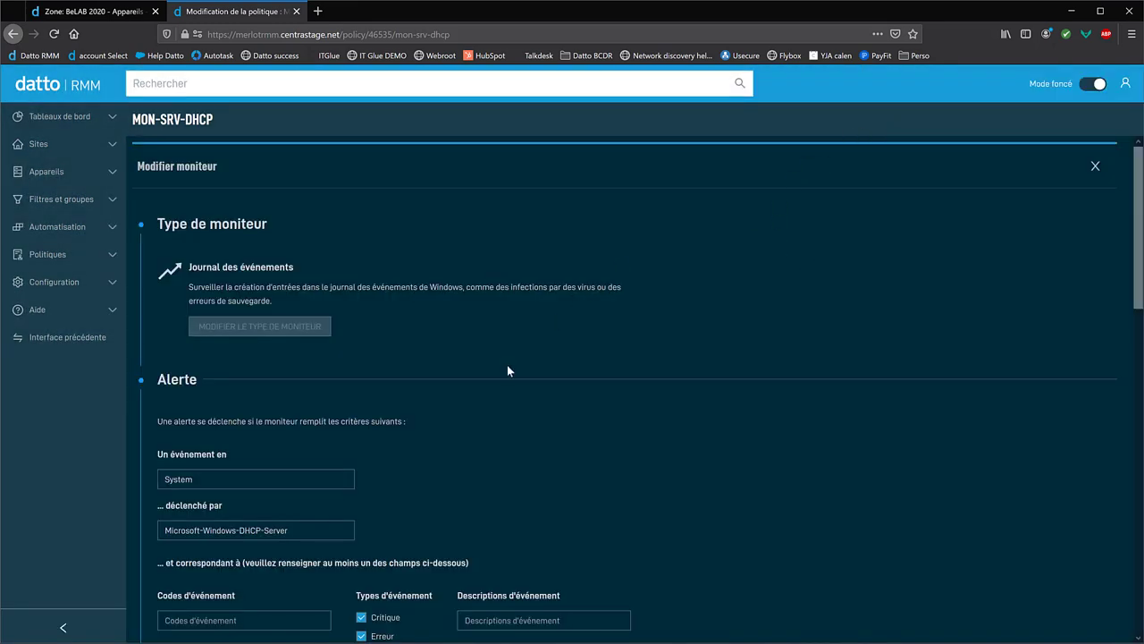
pyautogui.scroll(-2, 508, 366)
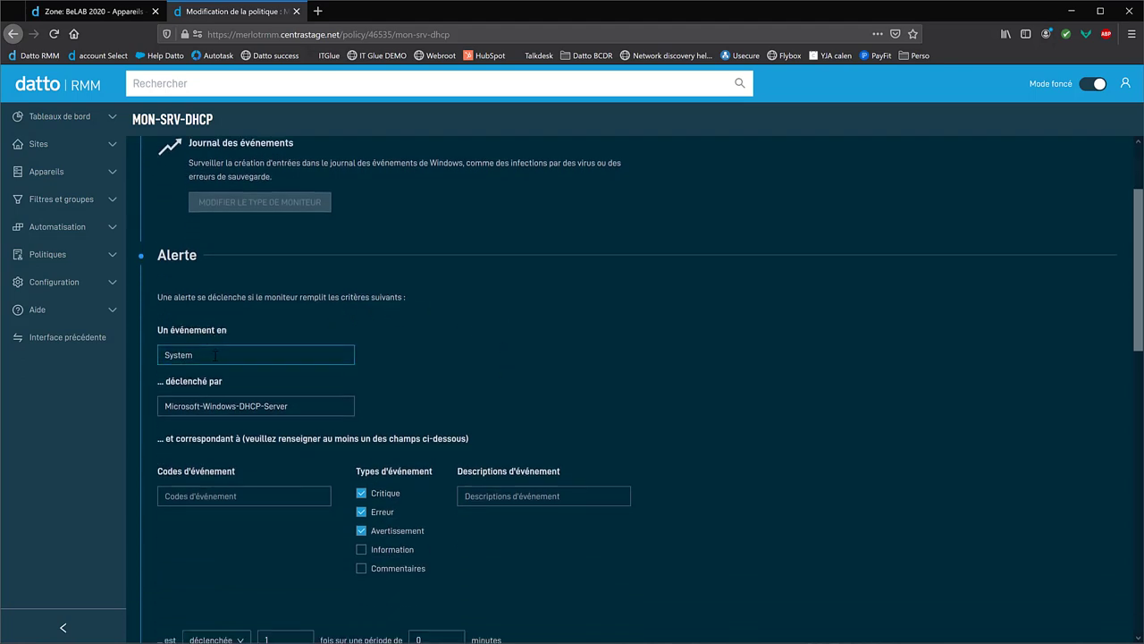
# - Examine the event source, event codes and event descriptions fields with their entry hints
pyautogui.click(230, 406)
pyautogui.click(277, 480)
pyautogui.click(165, 495)
pyautogui.click(215, 532)
pyautogui.click(208, 406)
pyautogui.click(212, 475)
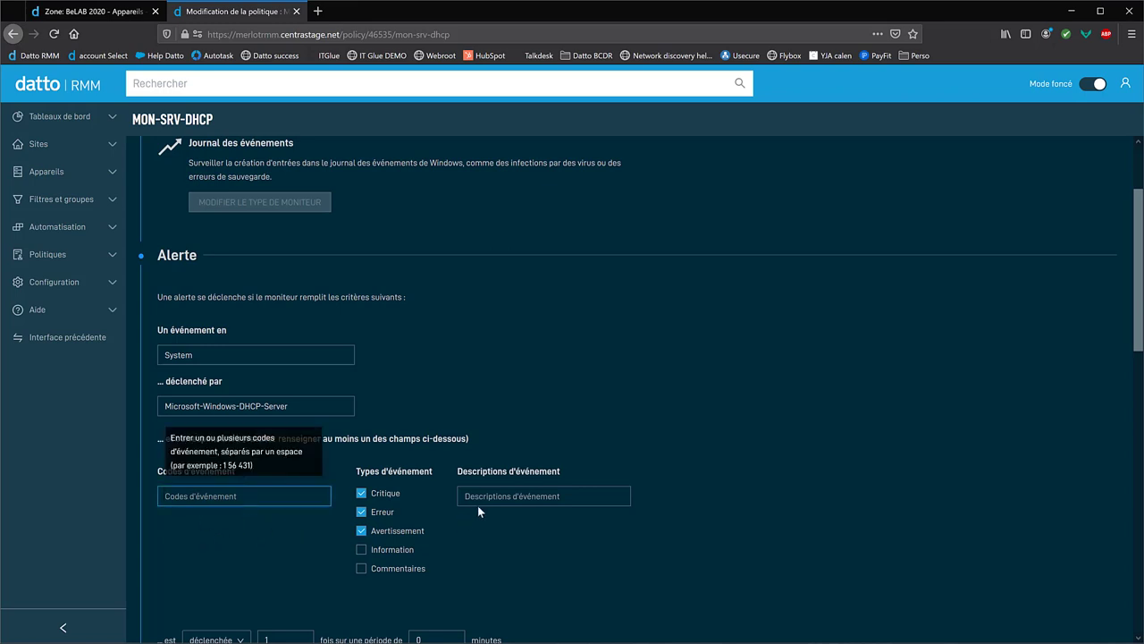
pyautogui.press('Tab')
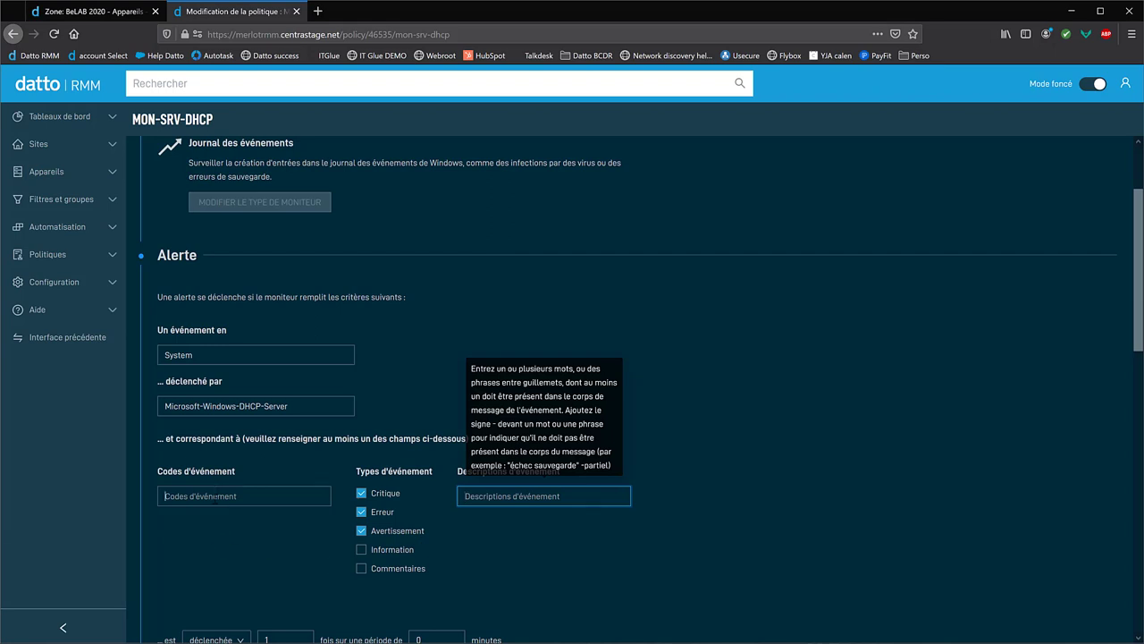
# - Enter the event codes "44 48" in the DHCP monitor's alert criteria
pyautogui.click(214, 498)
pyautogui.write('44 48')
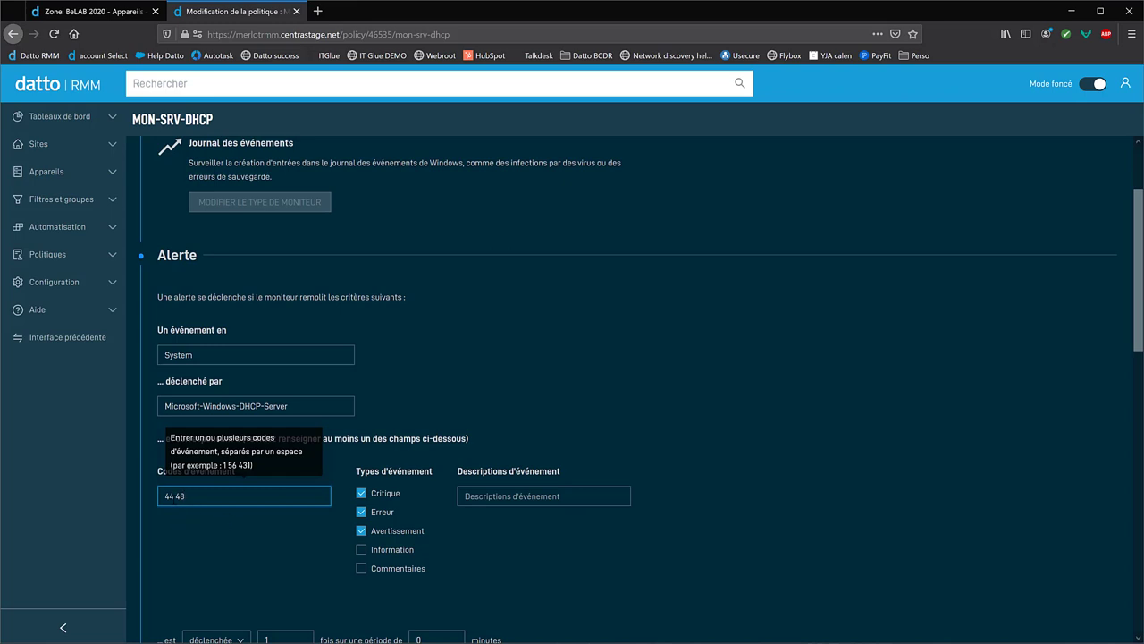
pyautogui.click(197, 523)
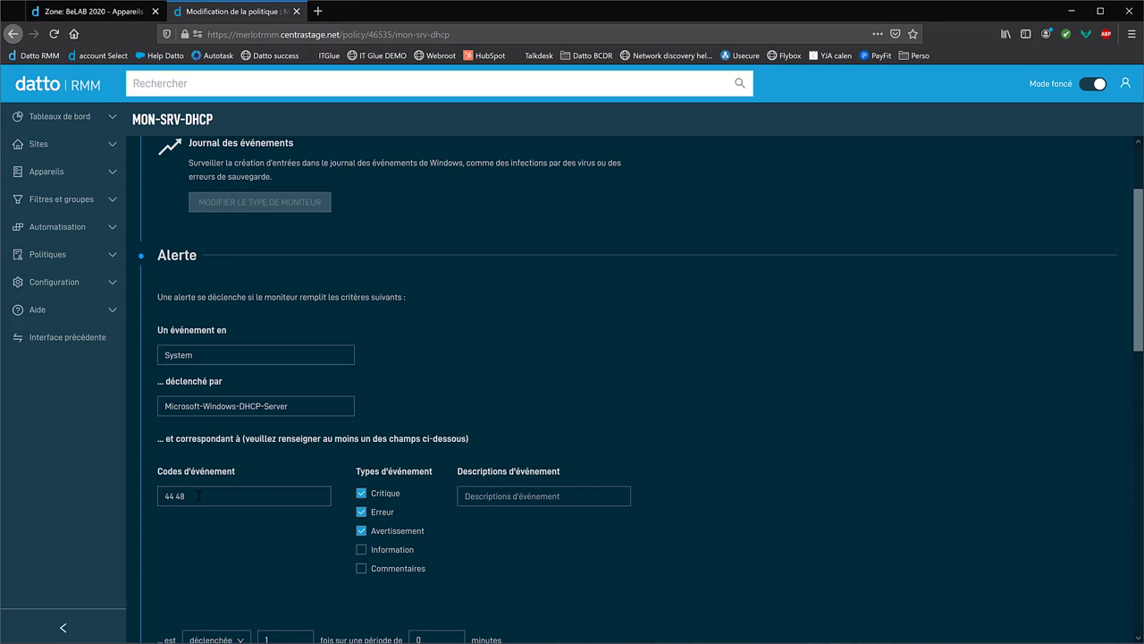
pyautogui.tripleClick(199, 495)
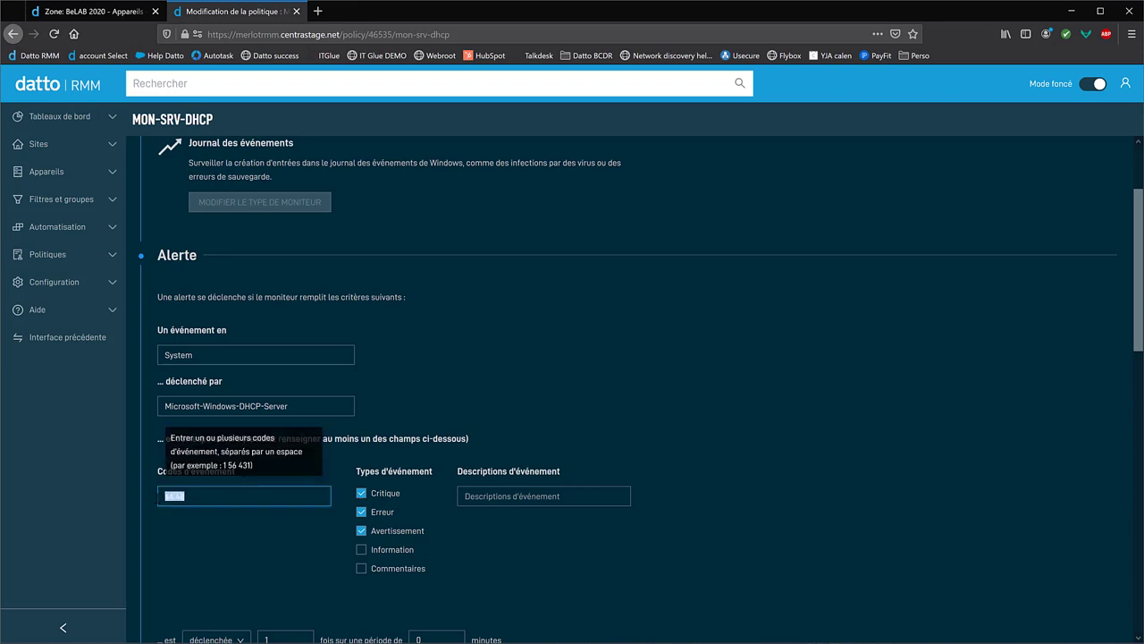
pyautogui.click(222, 548)
# - Replace the event codes with the exclusions "-44 -39"
pyautogui.tripleClick(174, 495)
pyautogui.press('BackSpace')
pyautogui.write('-44')
pyautogui.write('-39')
pyautogui.click(241, 543)
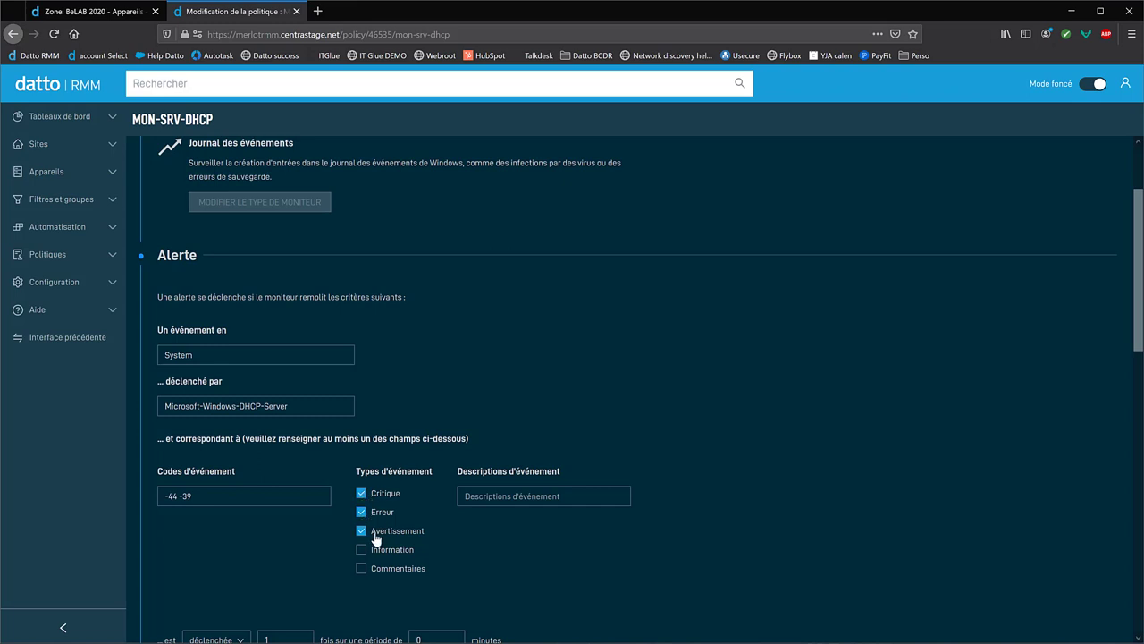
# - Replace the excluded event codes with the single code 4890
pyautogui.tripleClick(211, 495)
pyautogui.press('BackSpace')
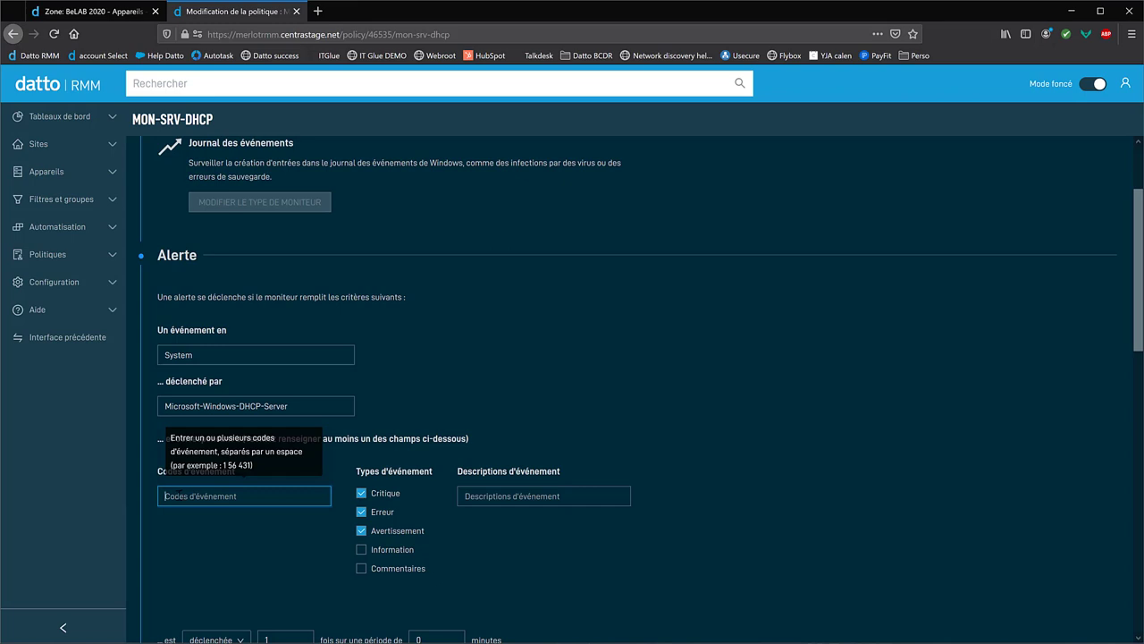
pyautogui.write('48')
pyautogui.write('93')
pyautogui.click(203, 540)
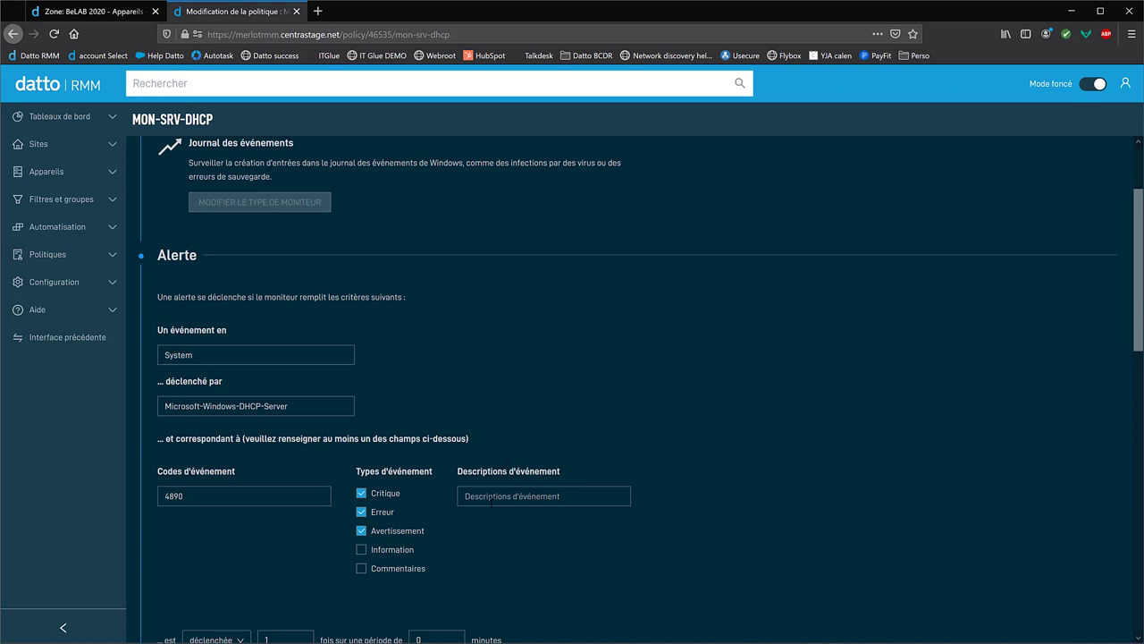
# - Enter "sauvegarde" as the event description and prefix it with a minus sign to exclude that word
pyautogui.click(466, 496)
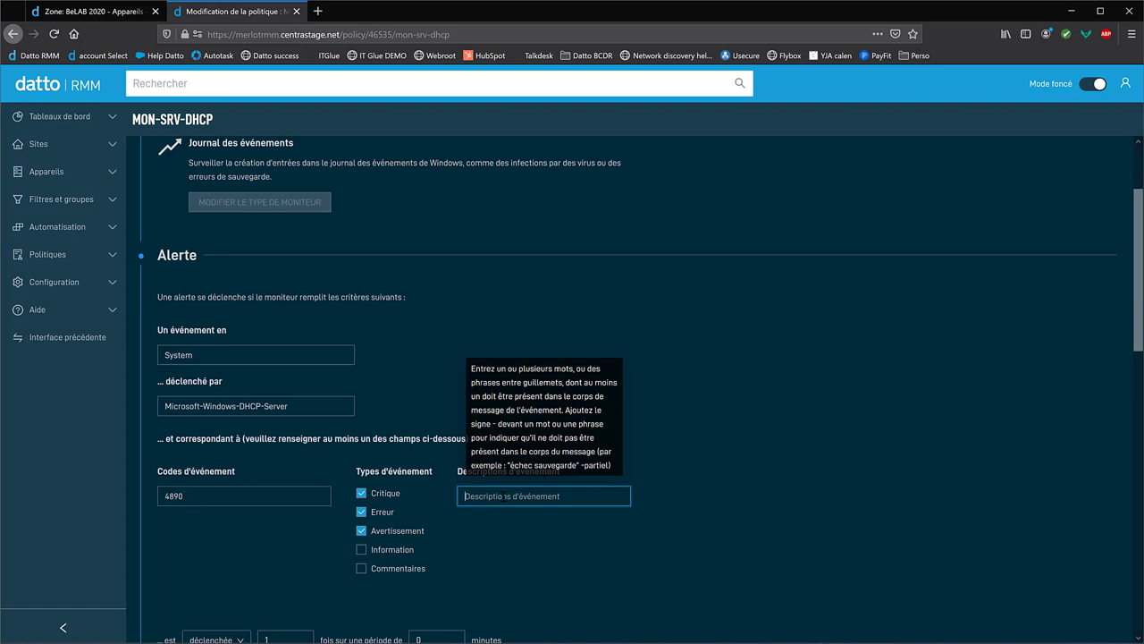
pyautogui.write('sauvegarde')
pyautogui.click(505, 534)
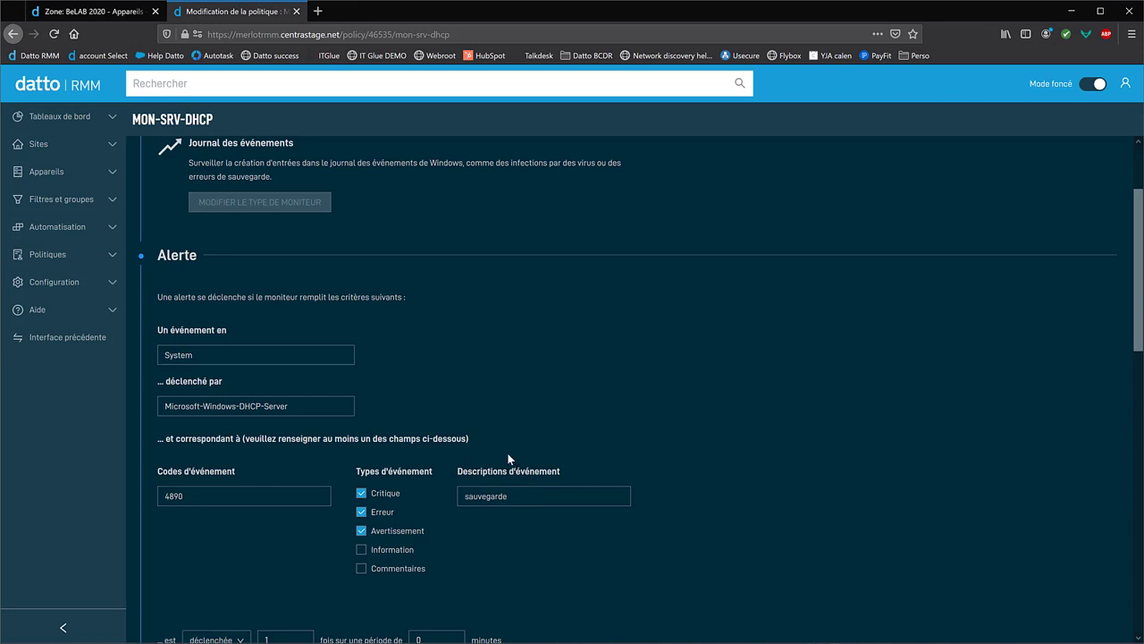
pyautogui.click(521, 498)
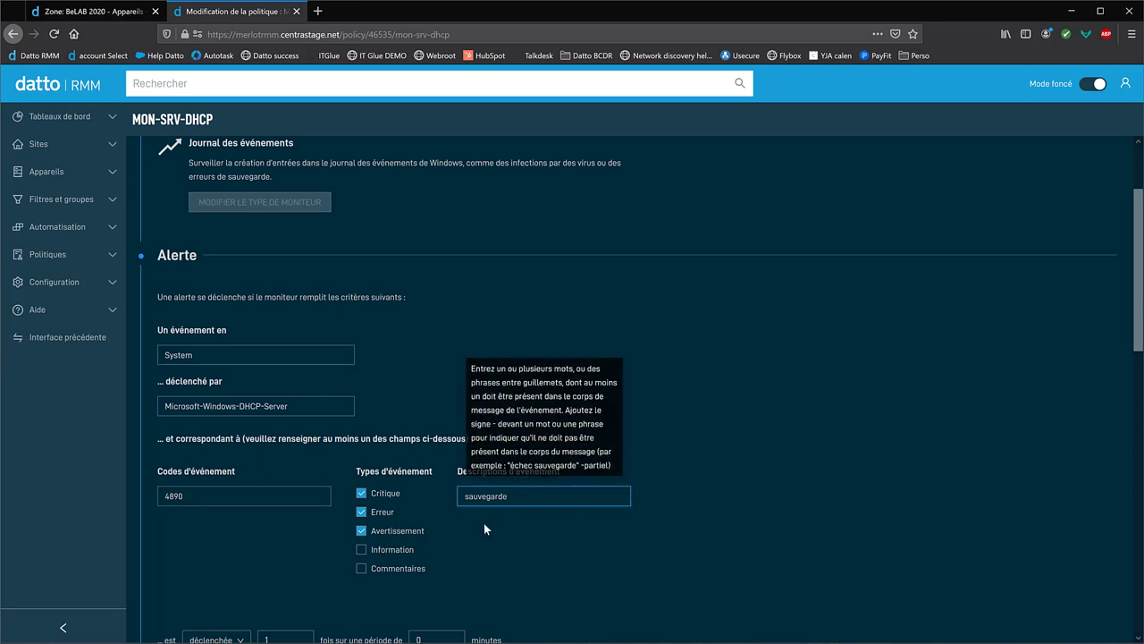
pyautogui.click(484, 523)
pyautogui.click(523, 497)
pyautogui.write('-')
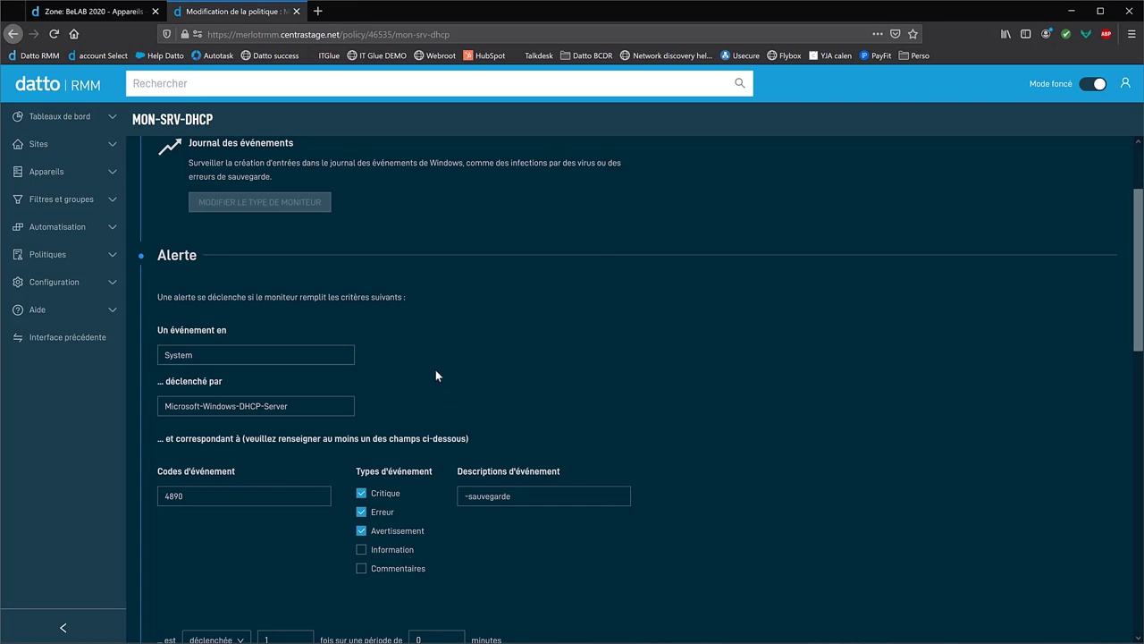
pyautogui.click(220, 494)
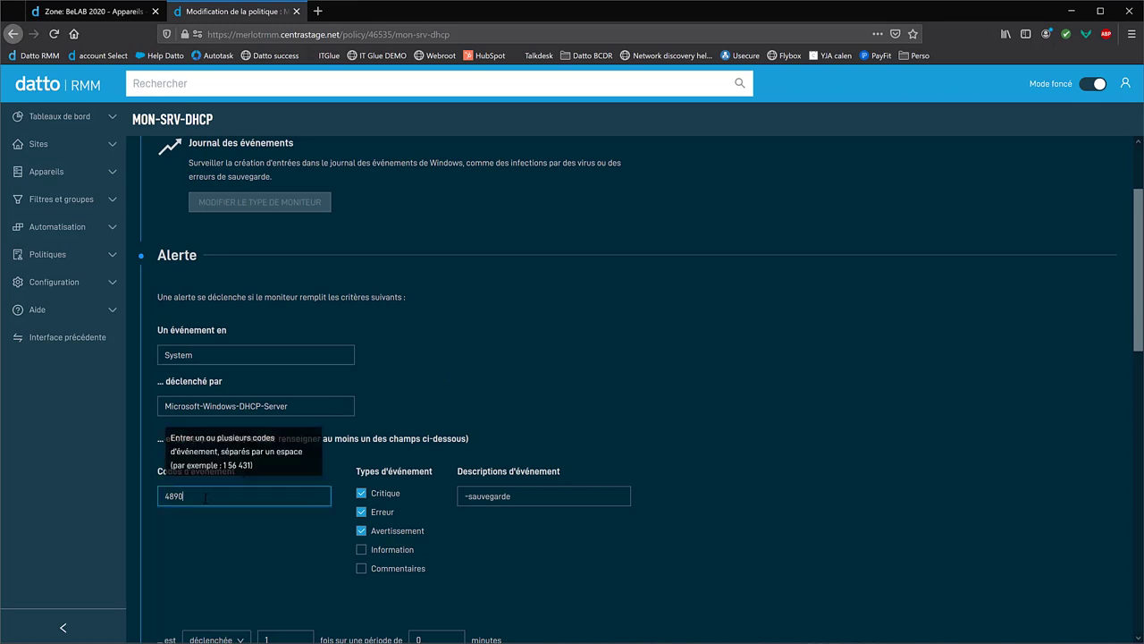
pyautogui.hotkey('ctrl', 'a')
pyautogui.click(262, 532)
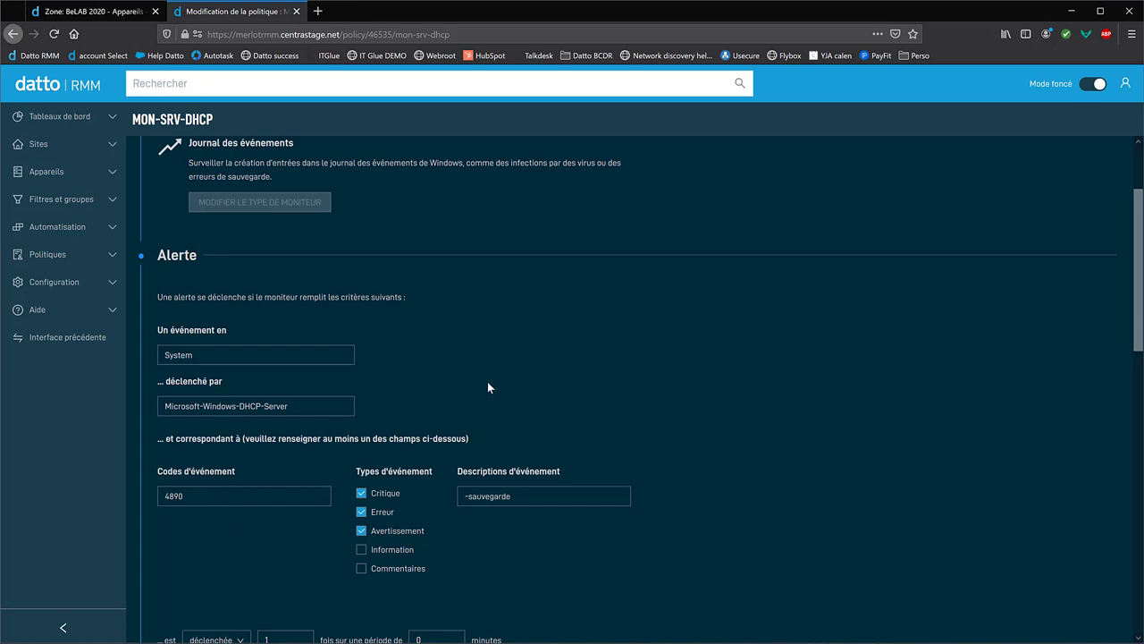
pyautogui.scroll(2, 488, 386)
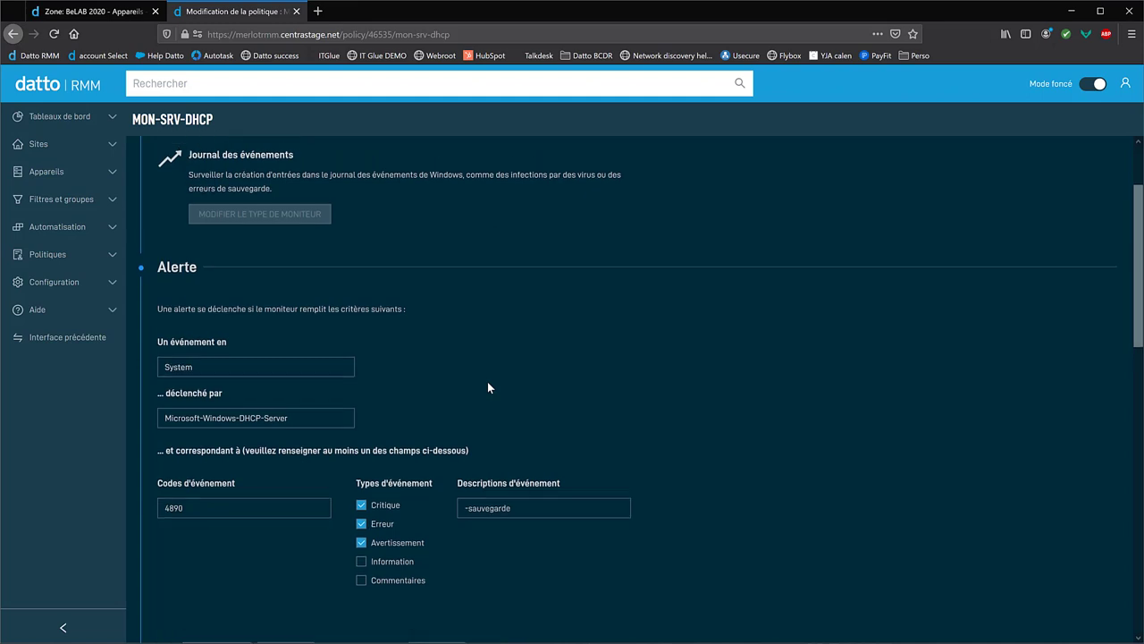